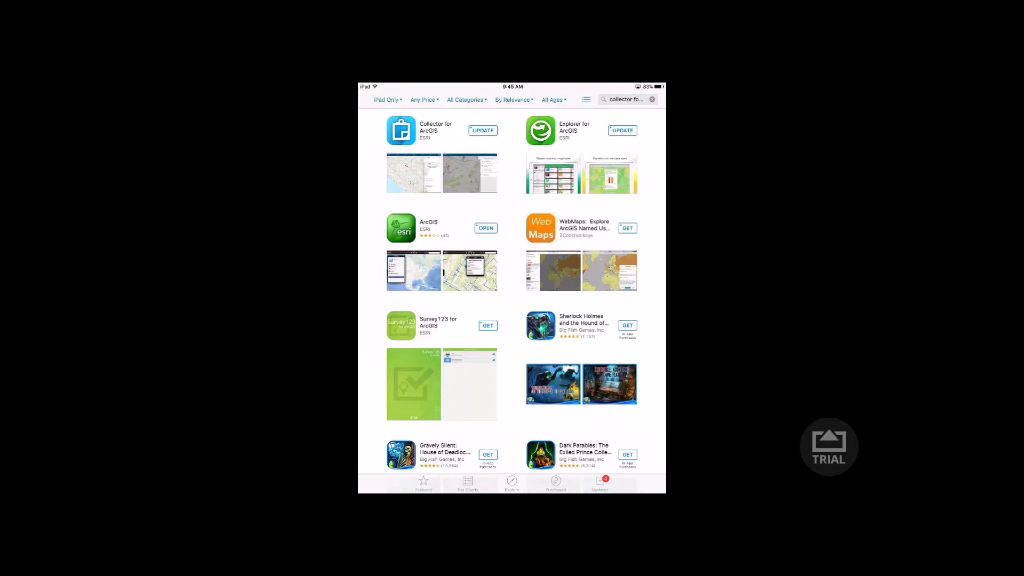
Step: Open the Collector for ArcGIS details from the App Store search results and expand its version history
click(401, 130)
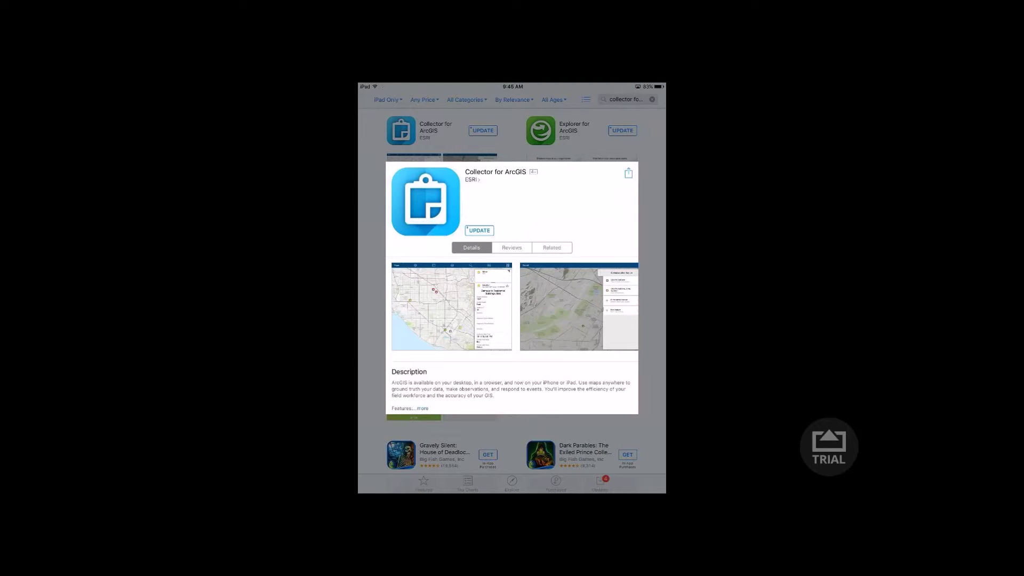
scroll(512, 320, down, 3)
scroll(512, 336, down, 5)
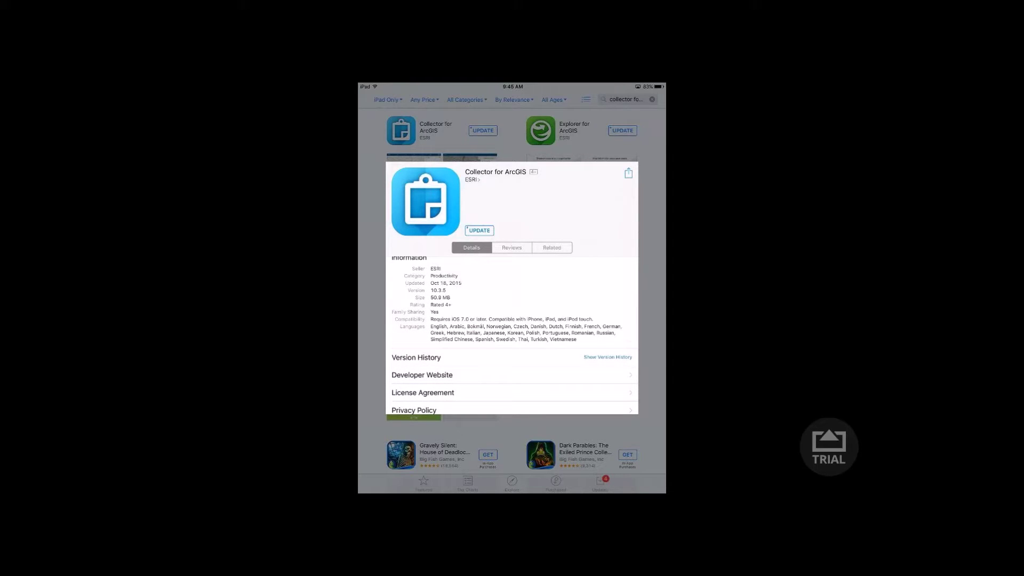
click(608, 357)
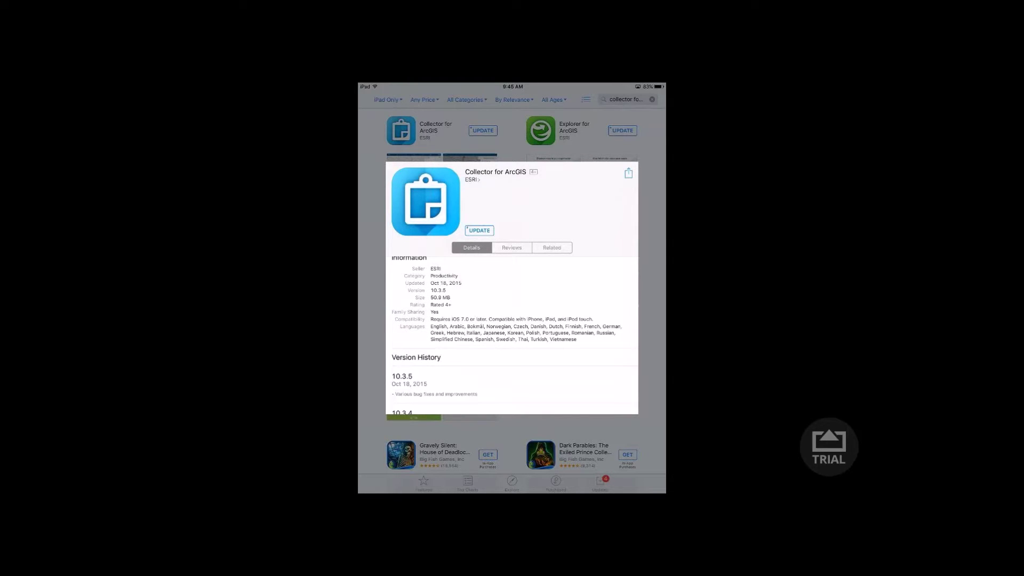
Step: Read through the Collector for ArcGIS release notes by version, and close the app details
scroll(511, 335, down, 5)
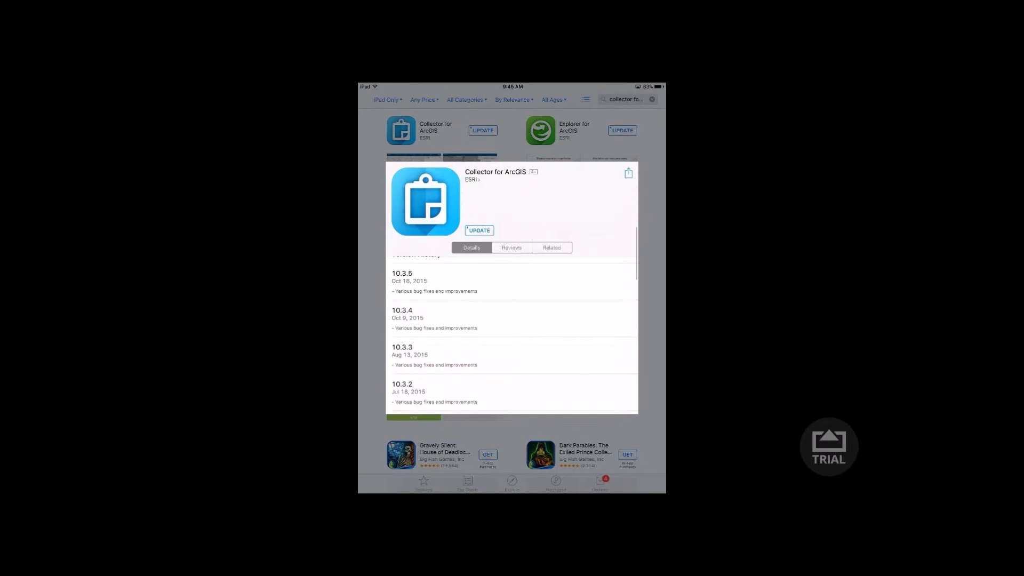
scroll(511, 334, down, 5)
scroll(511, 334, up, 4)
scroll(512, 334, up, 2)
scroll(512, 335, down, 1)
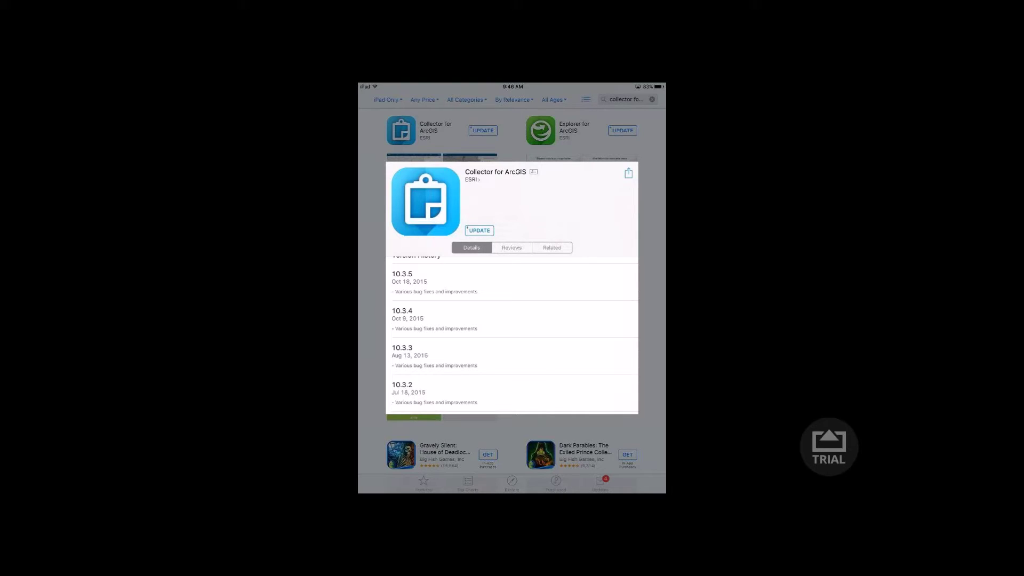
scroll(512, 334, up, 1)
scroll(512, 334, down, 1)
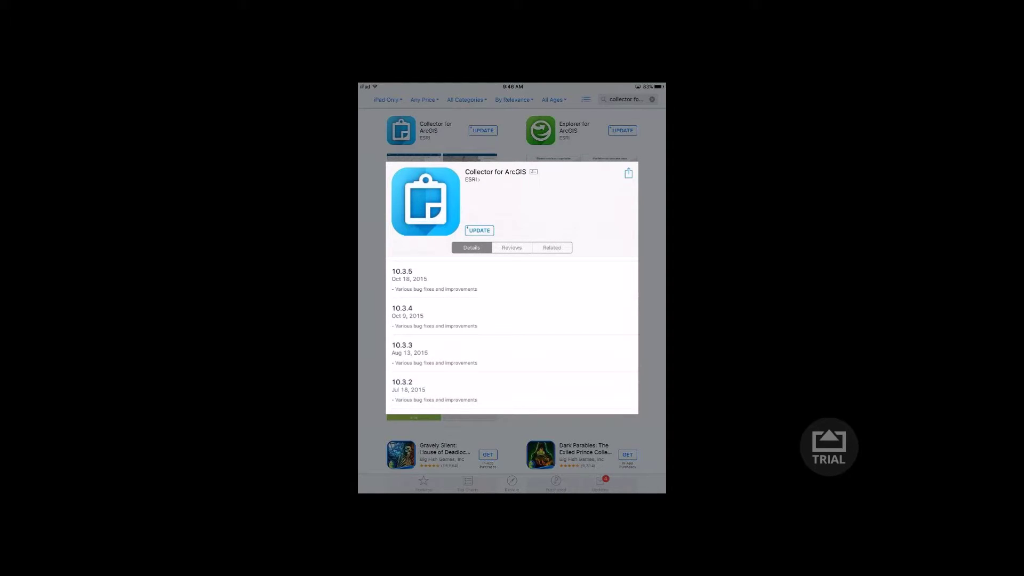
scroll(512, 335, down, 2)
scroll(512, 334, down, 3)
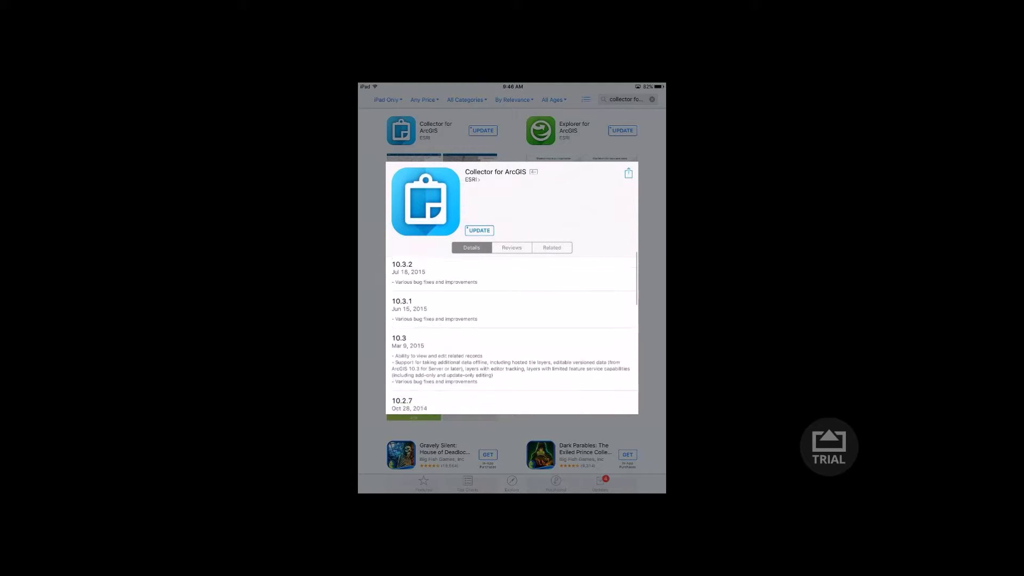
scroll(512, 334, up, 1)
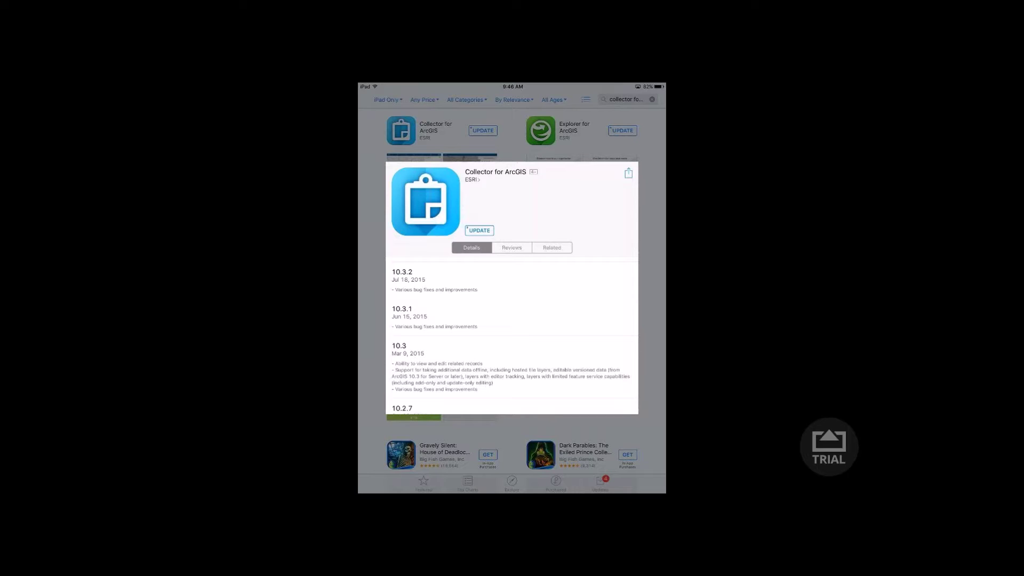
scroll(512, 330, down, 3)
scroll(512, 331, up, 5)
scroll(512, 330, up, 10)
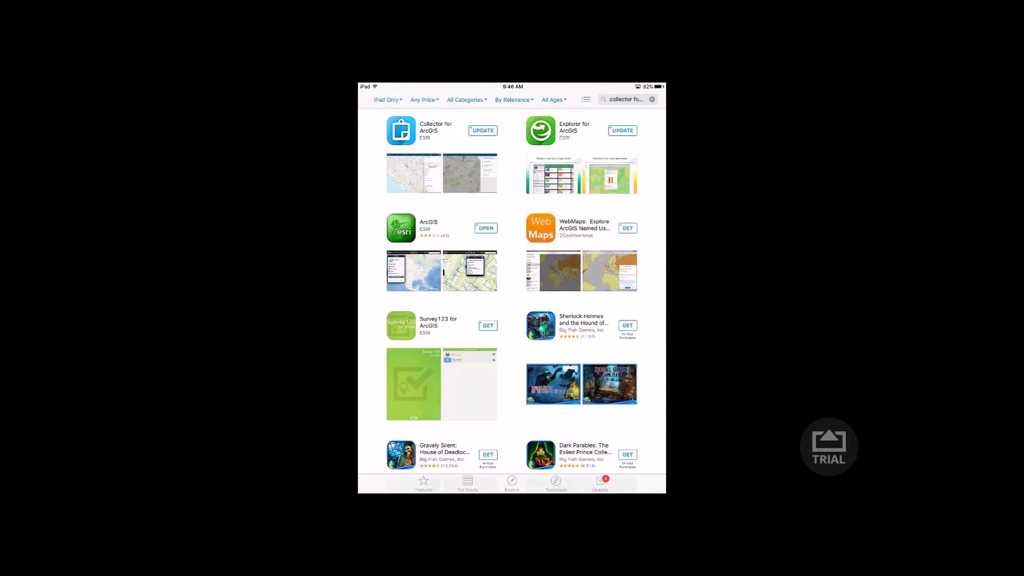
Step: Switch to the maximized iwgisv01 remote desktop session and close the Relationship Class Properties in ArcCatalog
key(Escape)
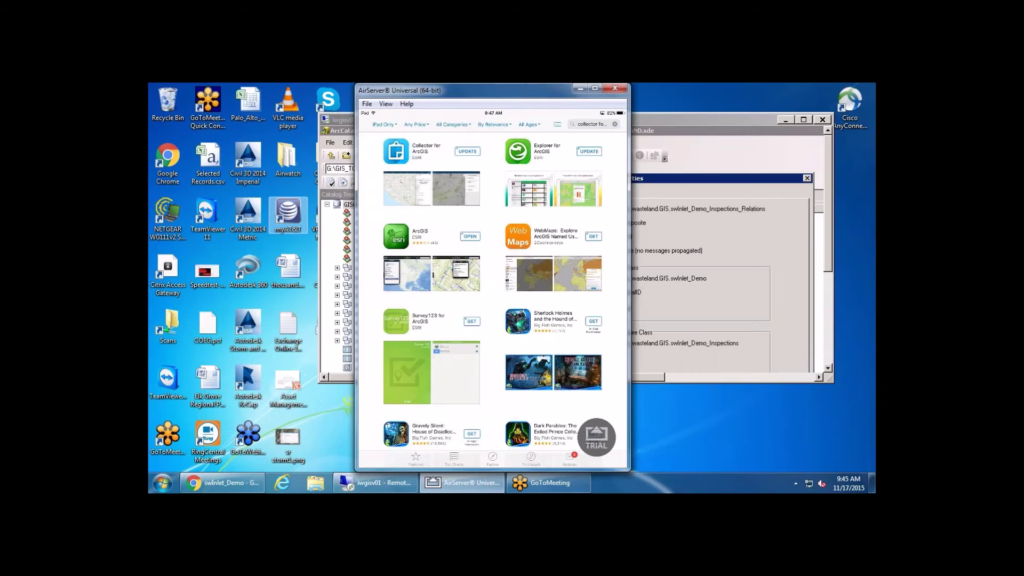
click(376, 483)
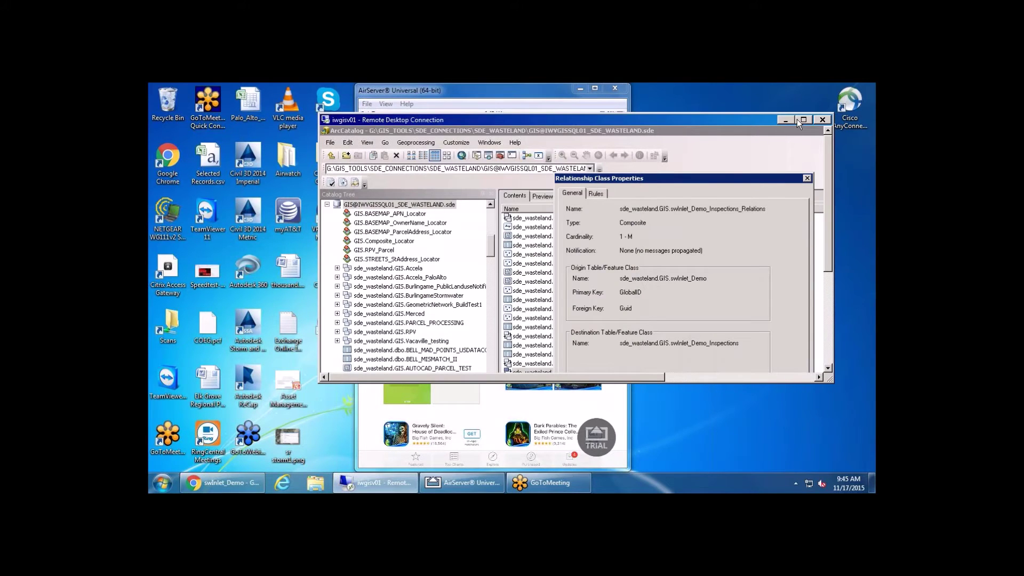
click(803, 120)
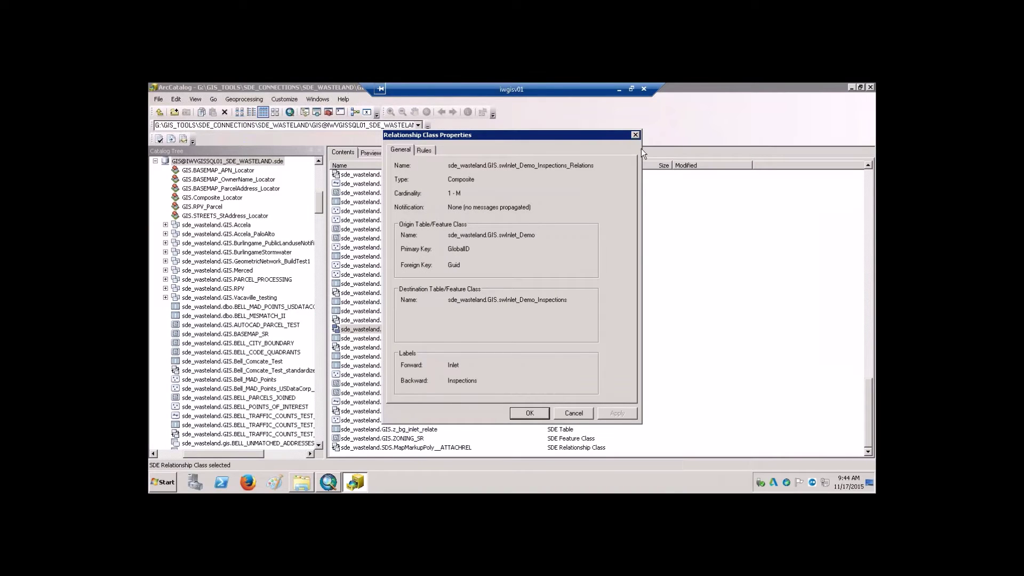
click(634, 134)
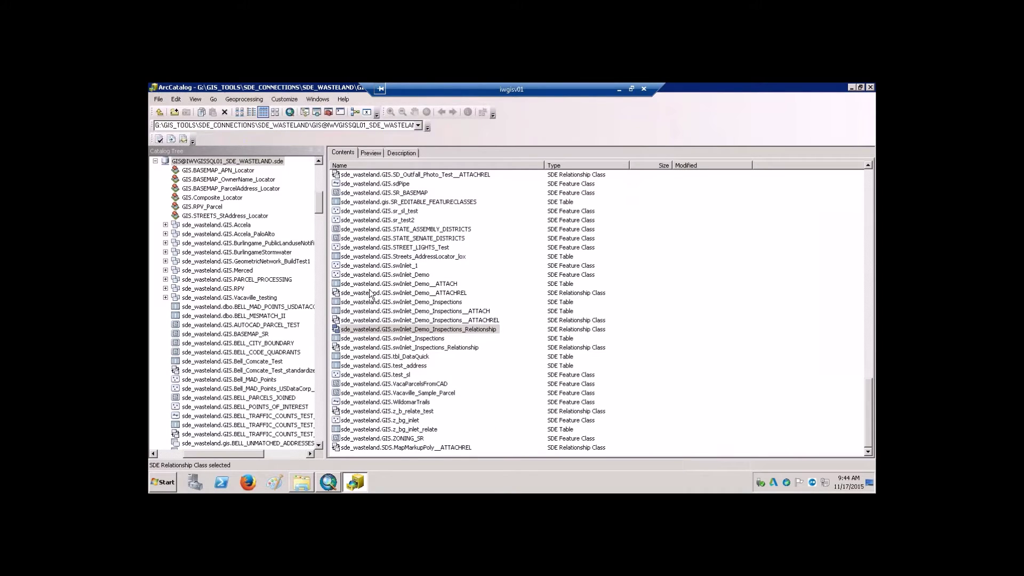
Step: Highlight the items from swInlet_Demo through swInlet_Demo_Inspections_Relationship, and view the management options of the swInlet_Demo feature class
click(384, 276)
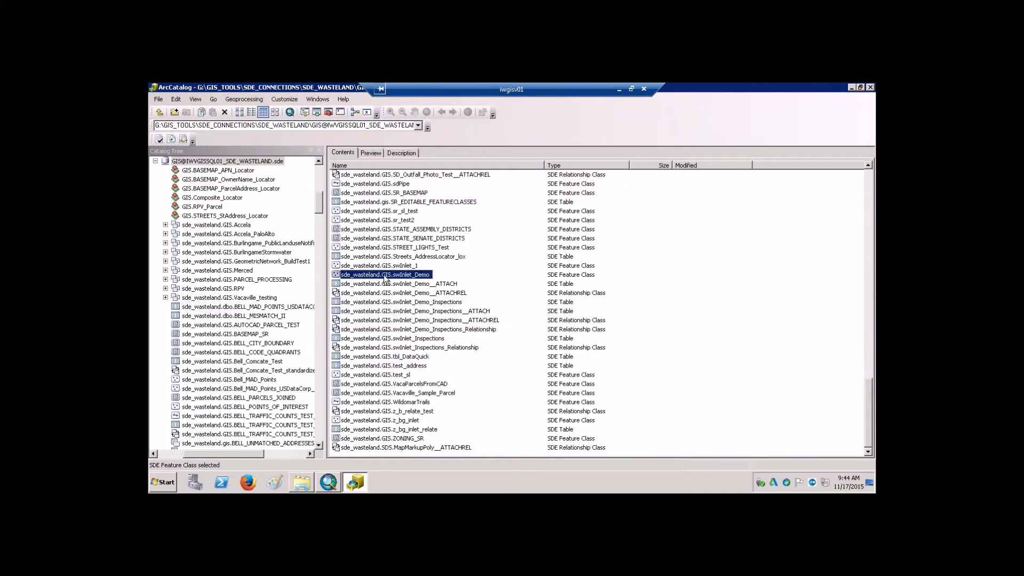
shift+click(409, 330)
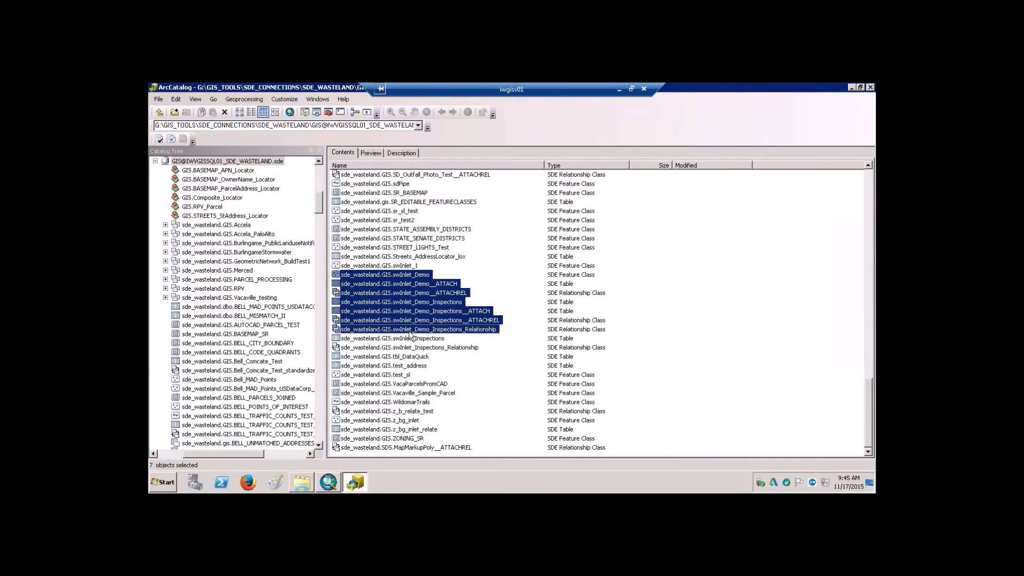
click(420, 275)
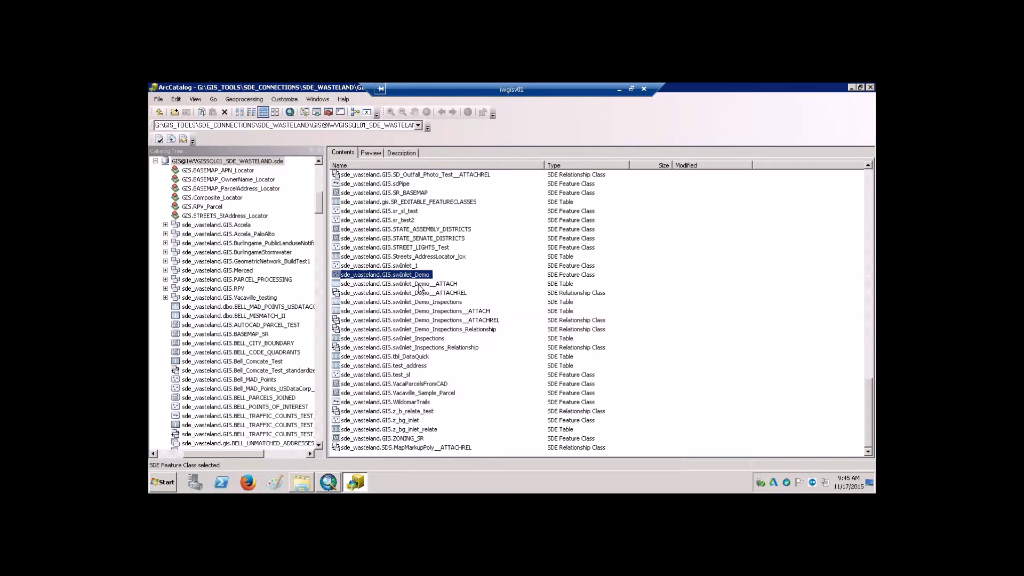
right_click(412, 277)
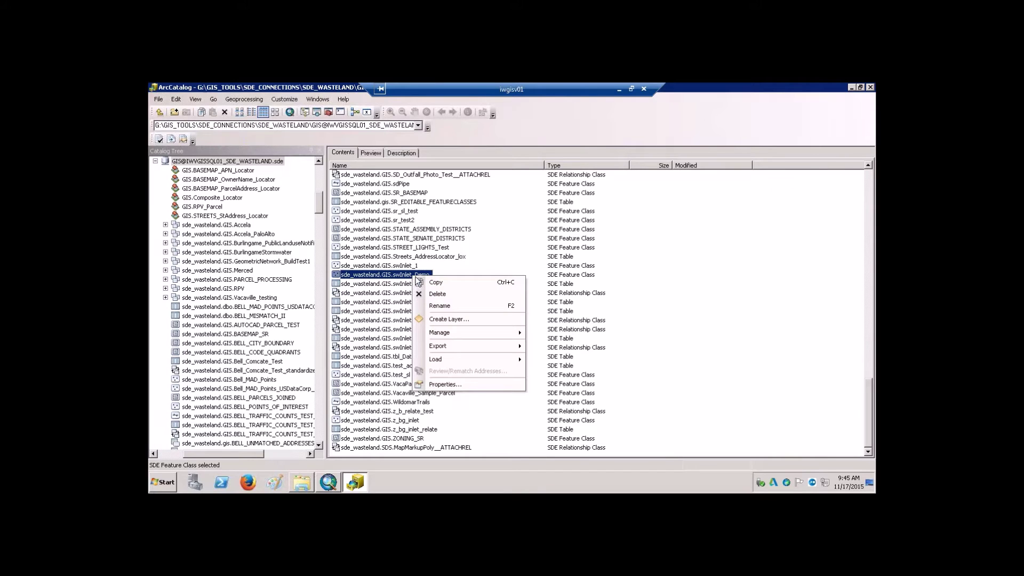
mouse_move(472, 343)
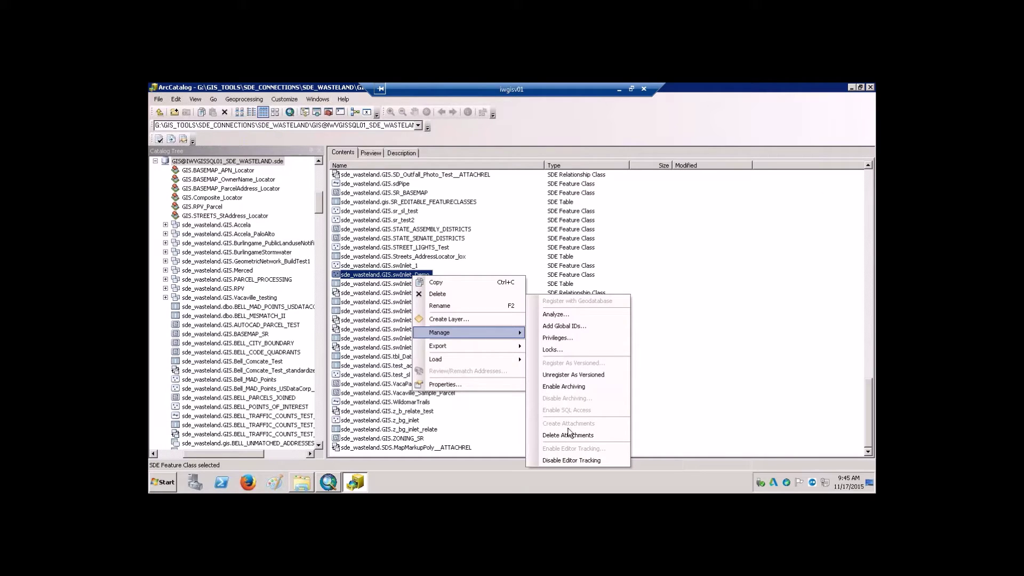
click(446, 130)
Step: Highlight the swInlet_Demo__ATTACH table and view the management options of the swInlet_Demo_Inspections table
click(433, 284)
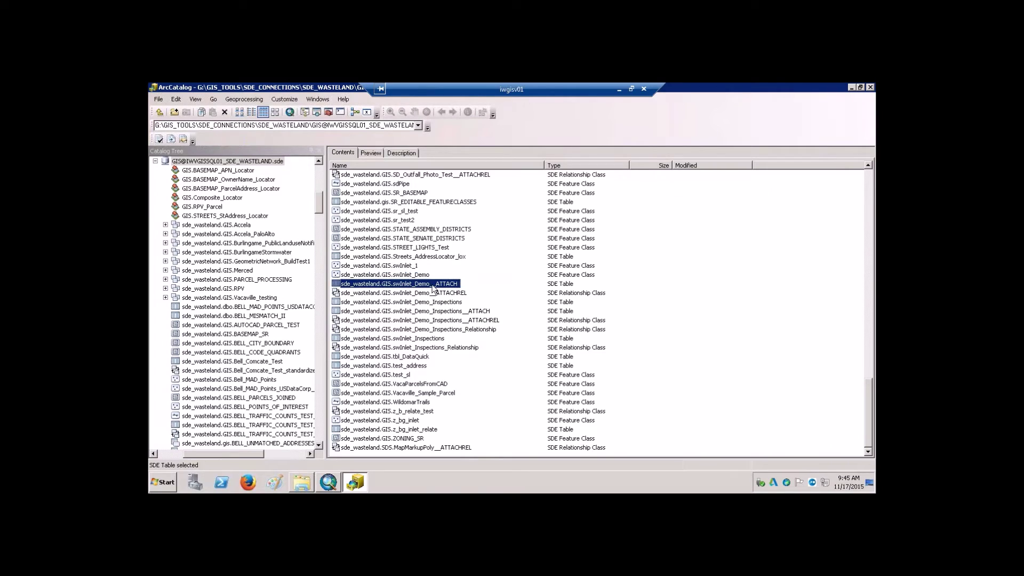
click(428, 302)
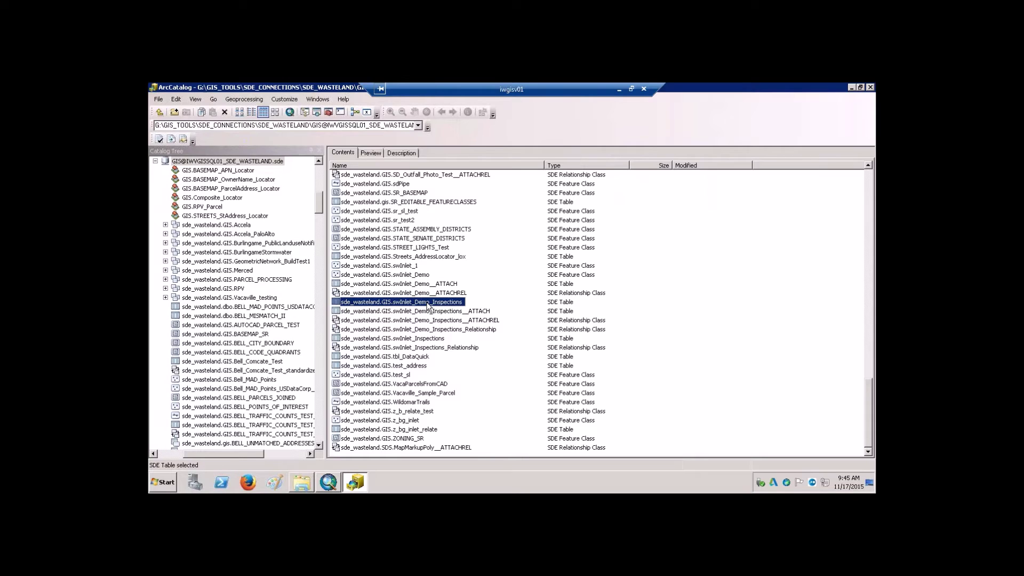
right_click(410, 304)
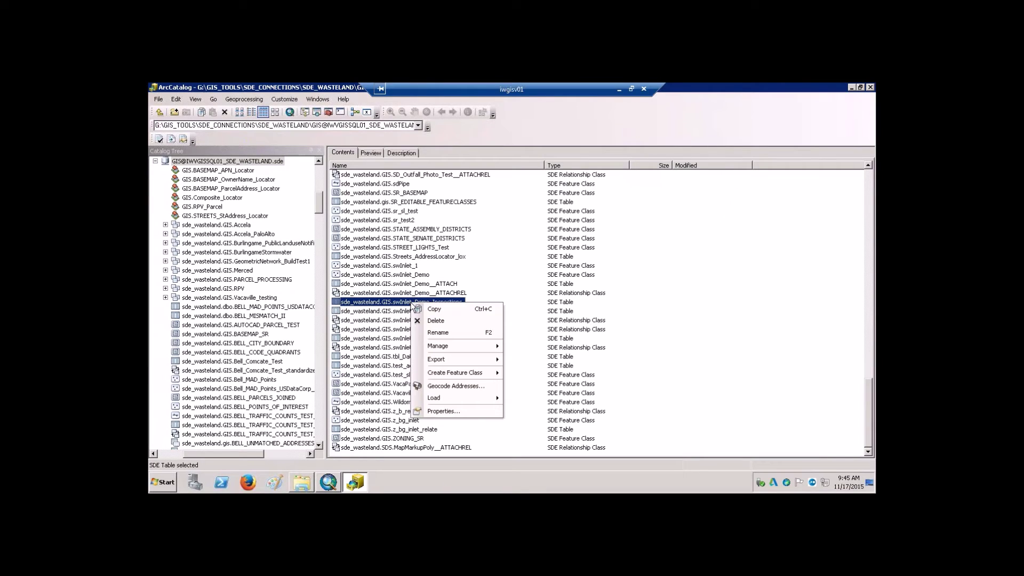
mouse_move(463, 344)
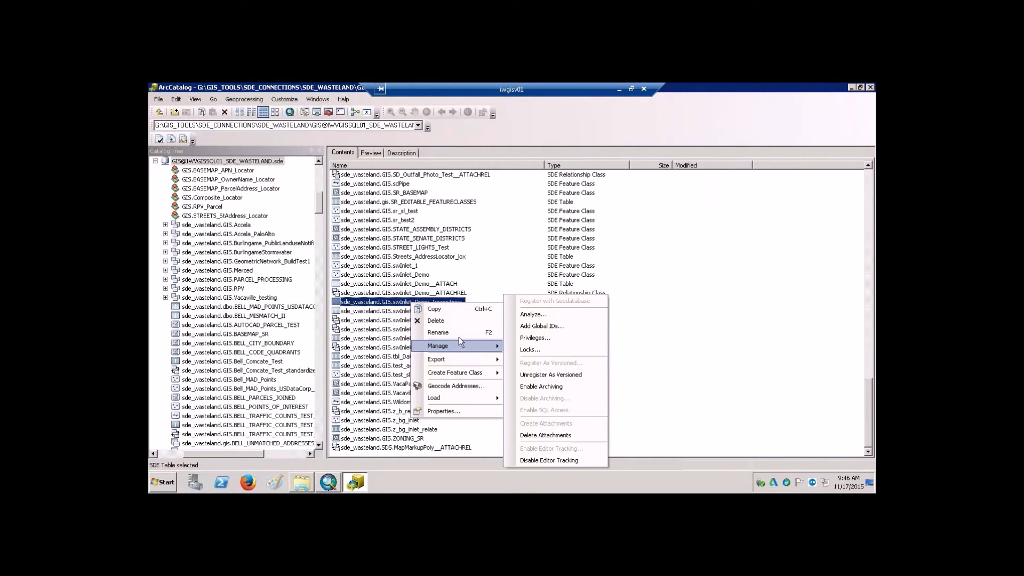
click(399, 267)
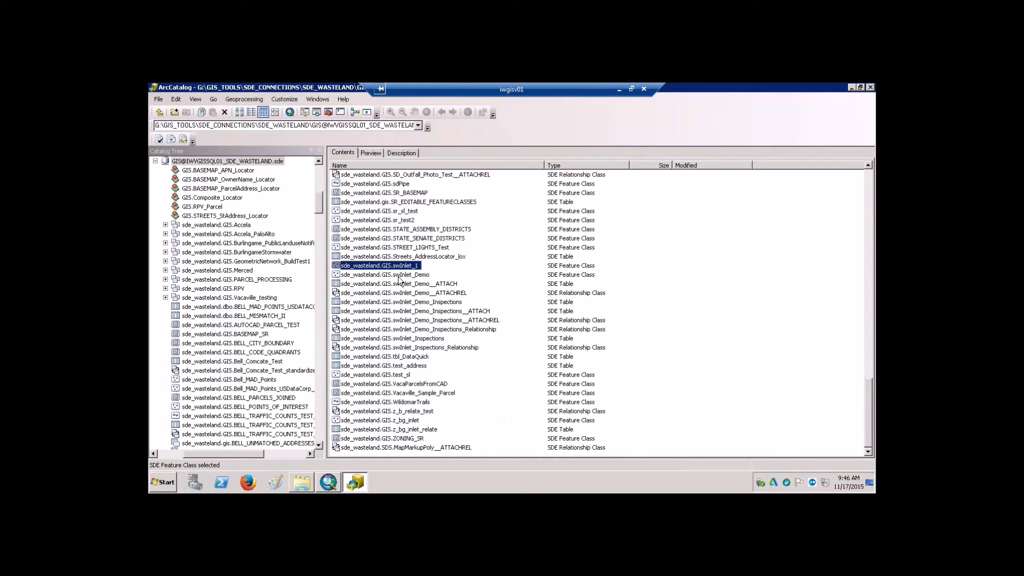
Step: Check the Create Attachments description for swInlet_Demo_Inspections, and highlight its __ATTACH table and __ATTACHREL relationship class
click(399, 275)
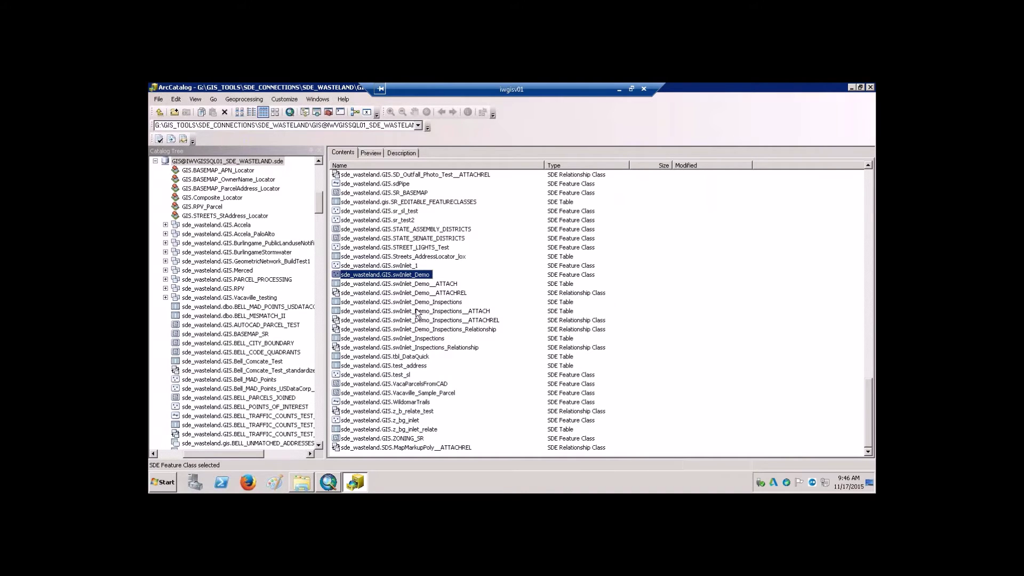
right_click(418, 302)
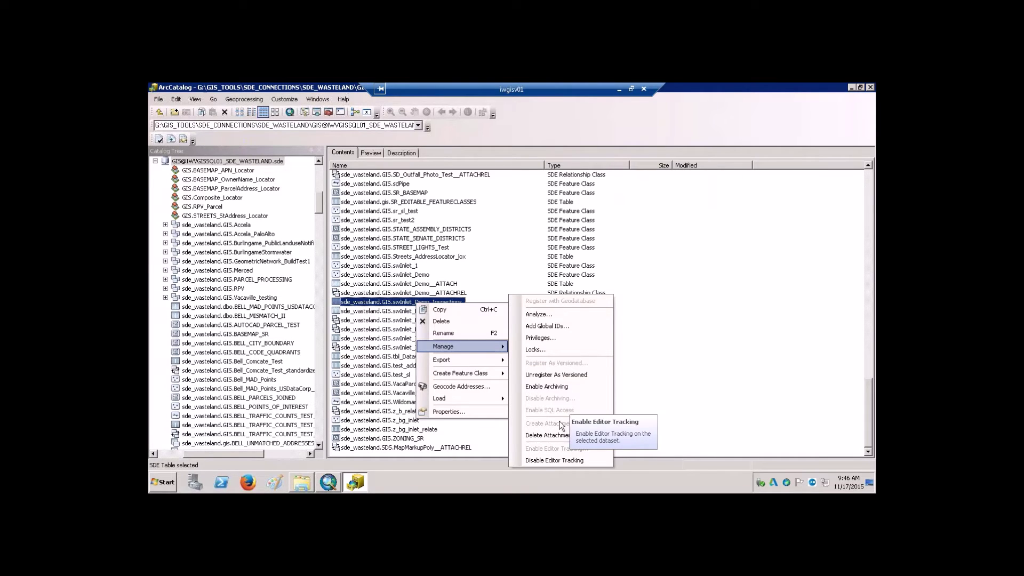
mouse_move(557, 415)
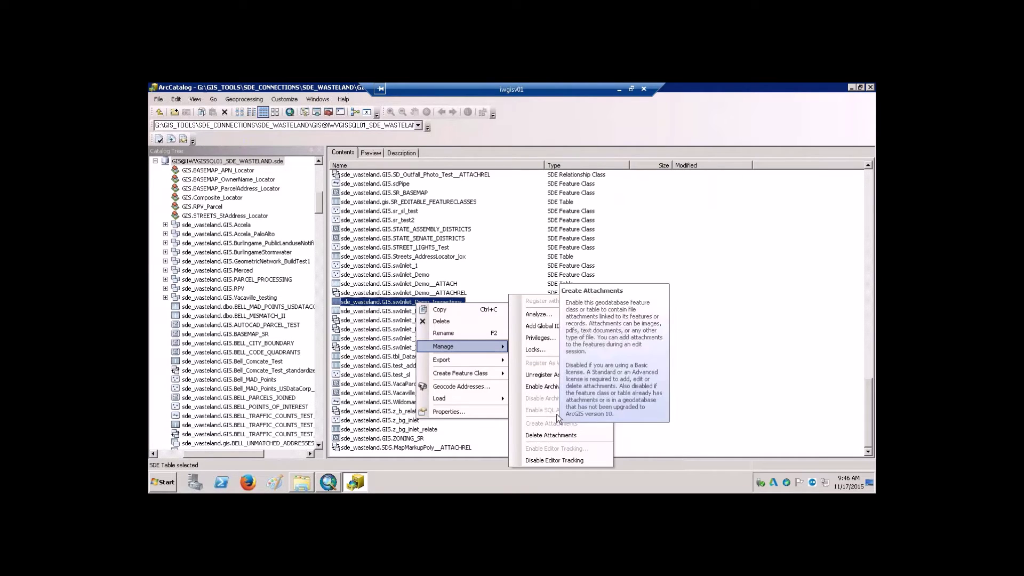
click(516, 478)
click(457, 311)
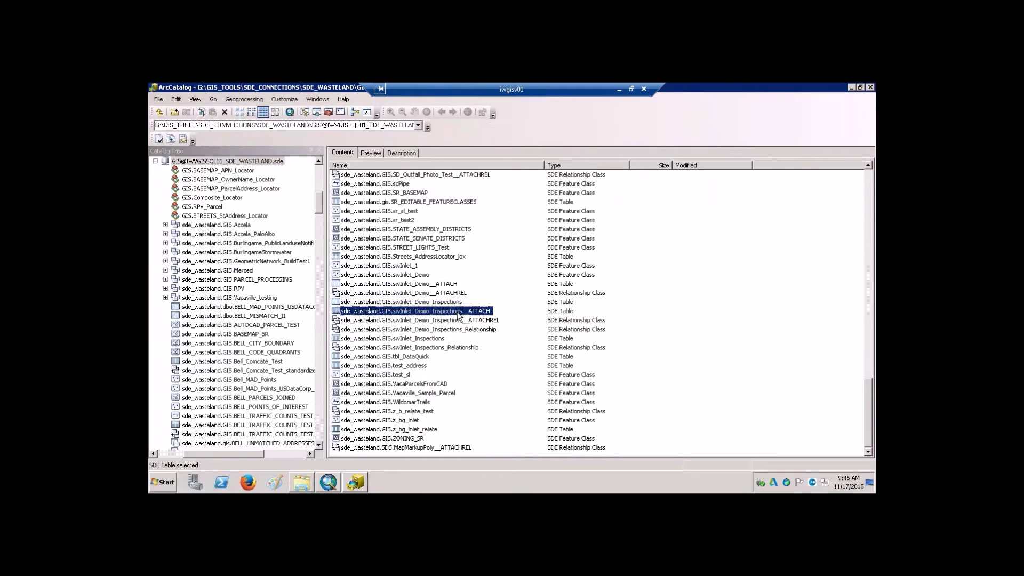
shift+click(454, 321)
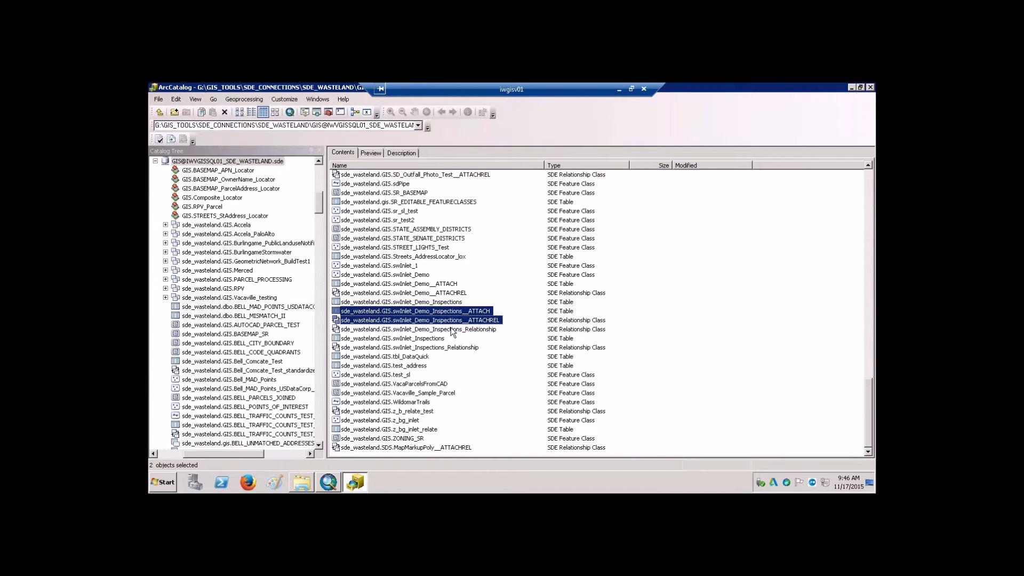
Step: Examine the general properties of the swInlet_Demo_Inspections_Relationship class, including its keys and labels, and close them without changes
click(453, 329)
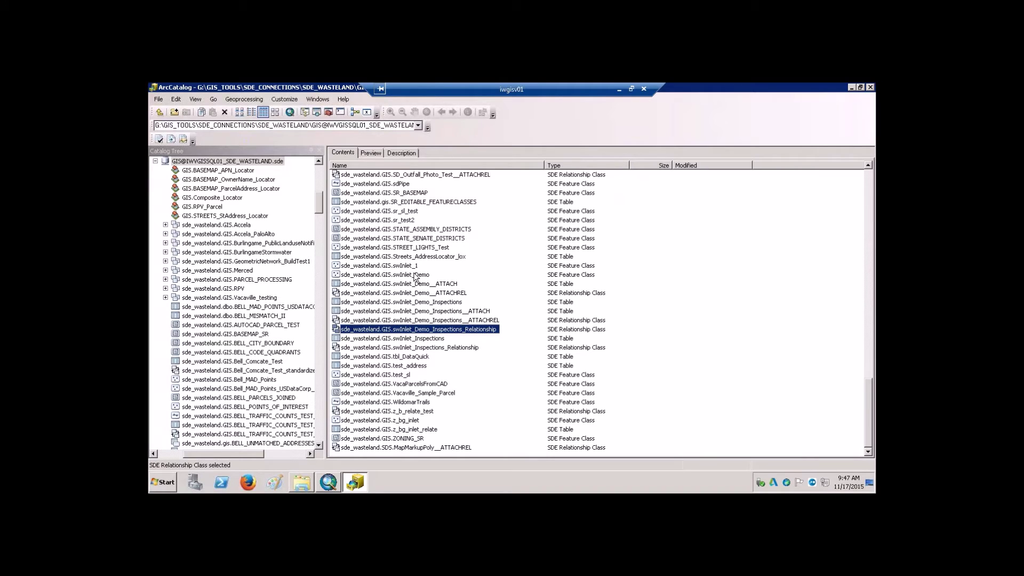
right_click(448, 329)
click(465, 373)
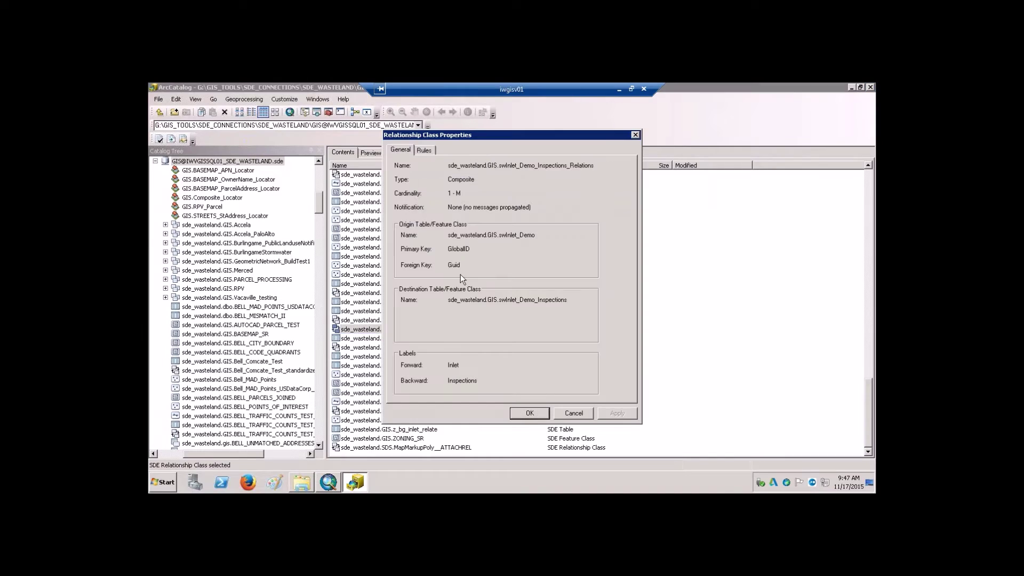
drag(476, 134, 468, 141)
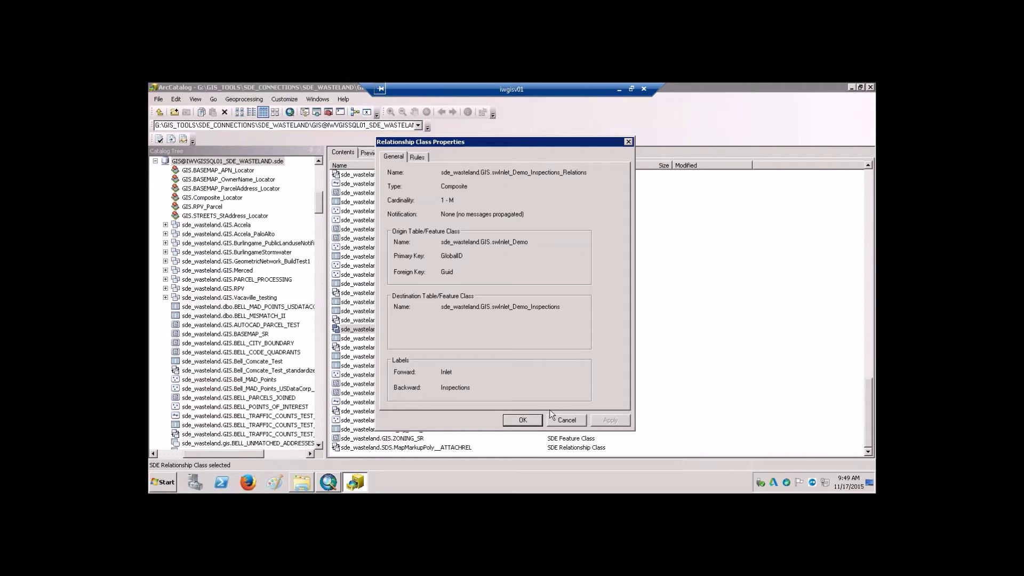
click(562, 419)
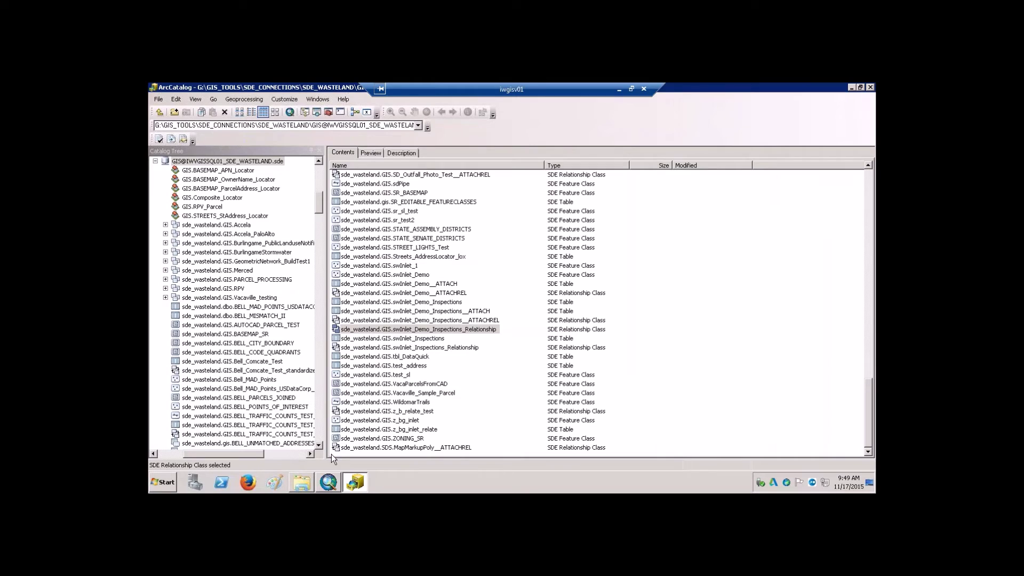
Step: Switch to the swInlet_Demo.mxd map document in ArcMap
mouse_move(334, 484)
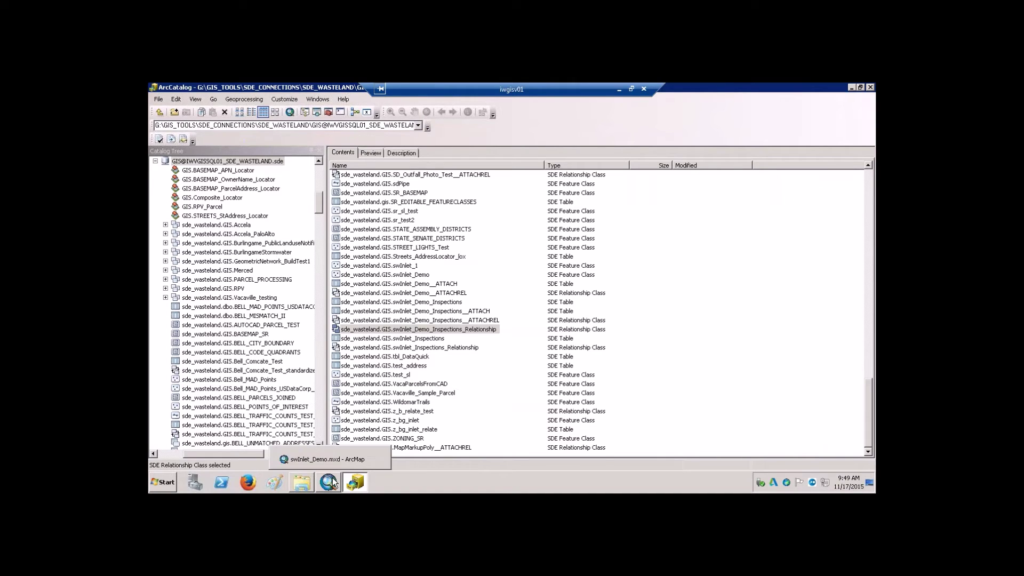
click(333, 482)
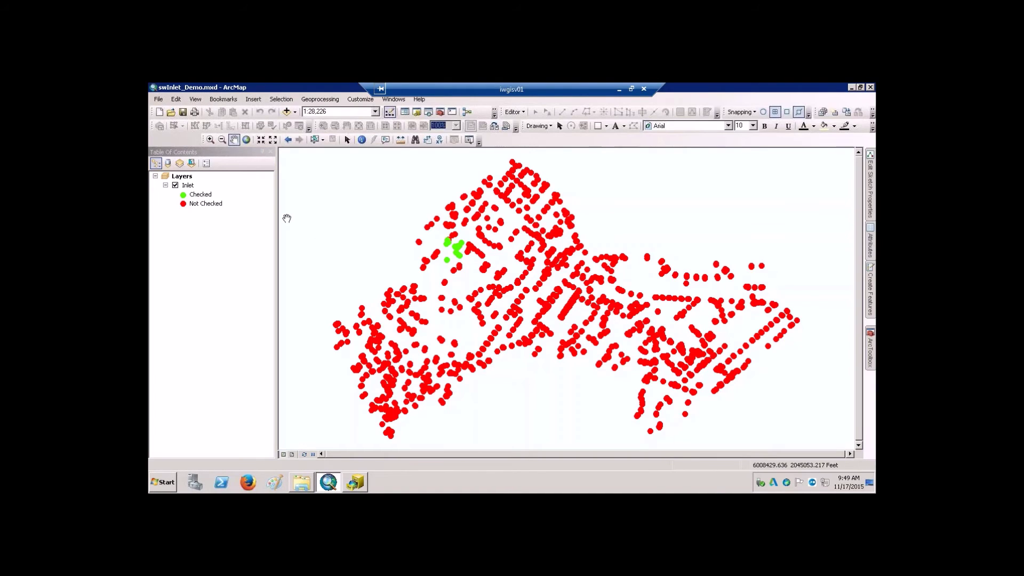